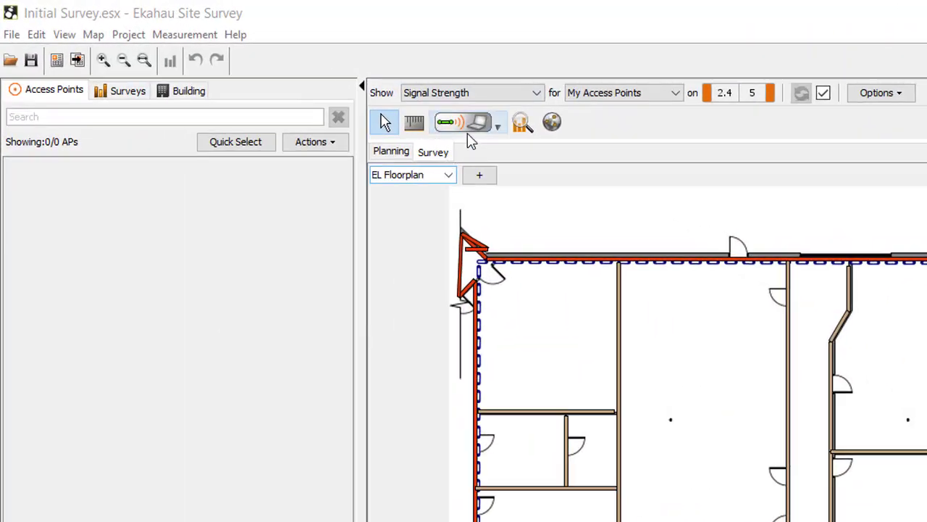
- Switch to the Survey tool and pick Continuous Survey mode from its survey-type dropdown
click(484, 125)
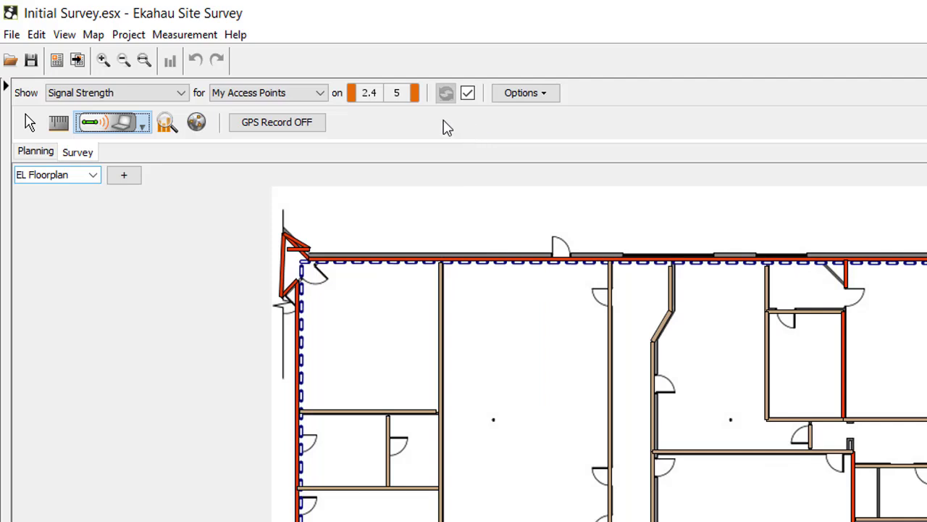
click(144, 127)
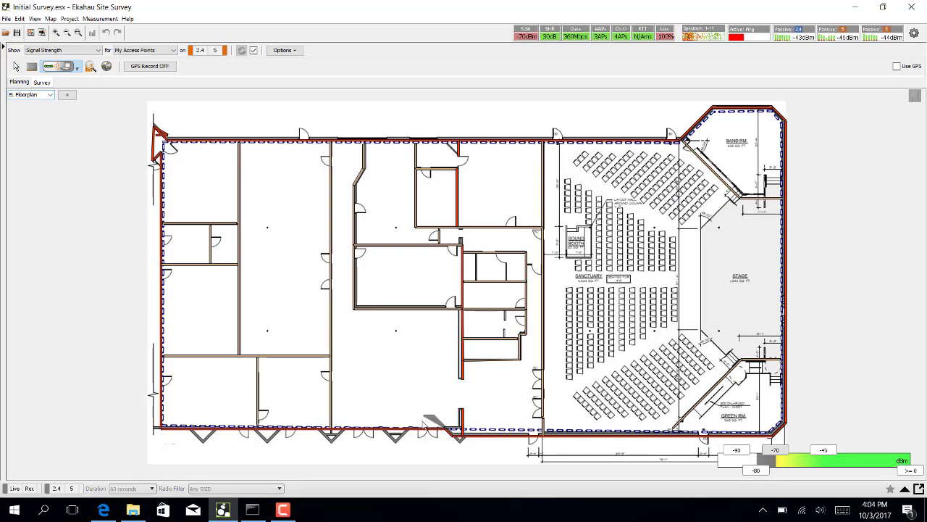
- Walk from the corridor's south end through a mid-corridor waypoint to the end point, generating the heatmap
click(426, 417)
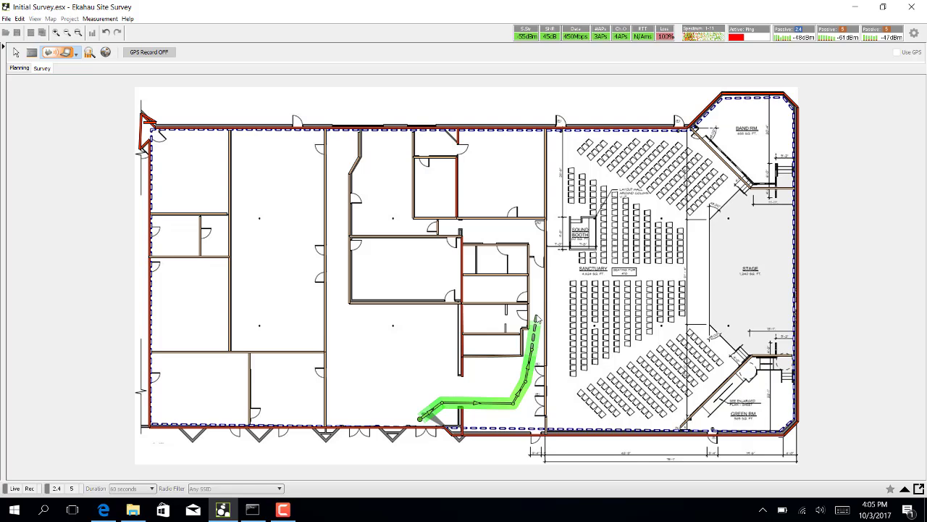
click(537, 318)
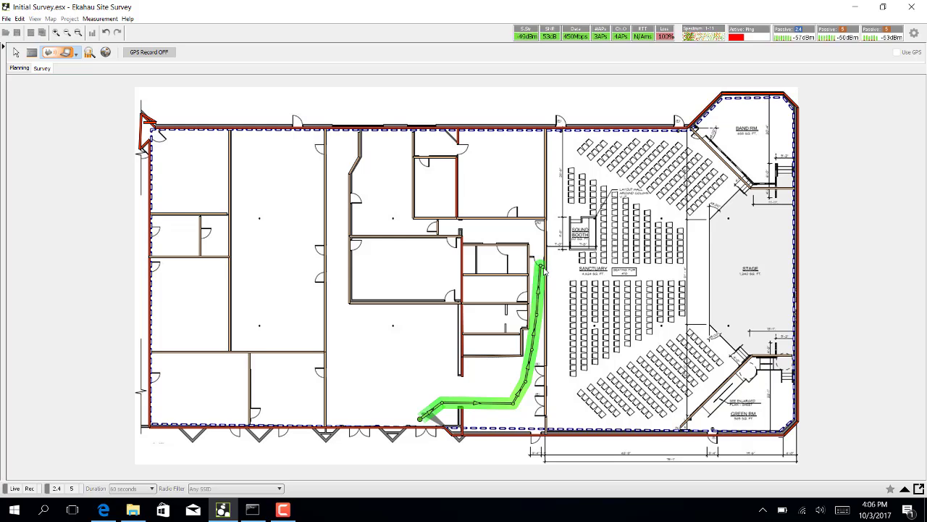
click(543, 270)
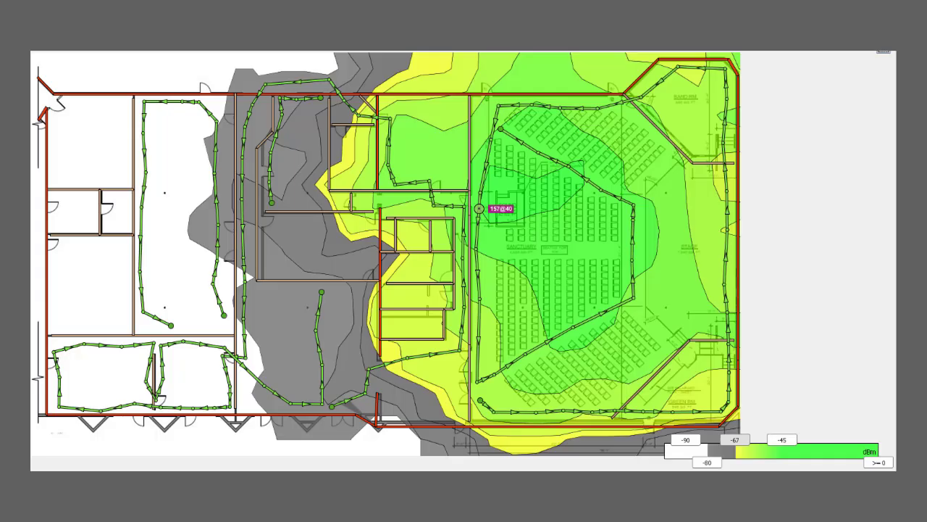
- Trace the weak-signal edge in red and circle the 157@40 access point
mouse_move(331, 407)
mouse_down()
mouse_move(365, 397)
mouse_move(381, 370)
mouse_move(453, 346)
mouse_move(466, 210)
mouse_move(436, 206)
mouse_move(429, 186)
mouse_move(393, 179)
mouse_move(386, 122)
mouse_move(311, 63)
mouse_move(316, 80)
mouse_move(265, 88)
mouse_move(246, 129)
mouse_move(250, 350)
mouse_move(226, 364)
mouse_move(225, 397)
mouse_up()
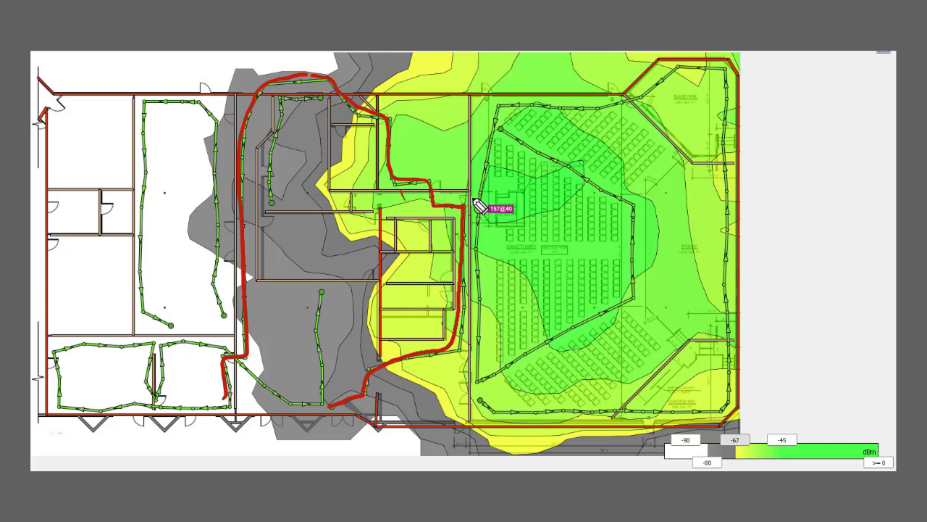
mouse_move(474, 197)
mouse_down()
mouse_move(509, 212)
mouse_move(477, 203)
mouse_move(472, 250)
mouse_up()
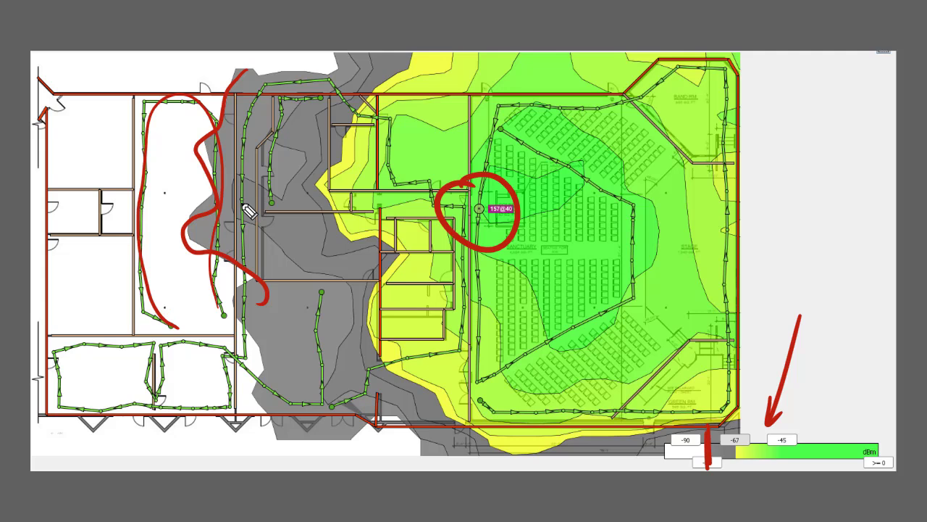
- Mark the grey dead zone, encircle the floor plan in red, and draw a dot-and-line in the green room corner
drag(248, 202, 250, 211)
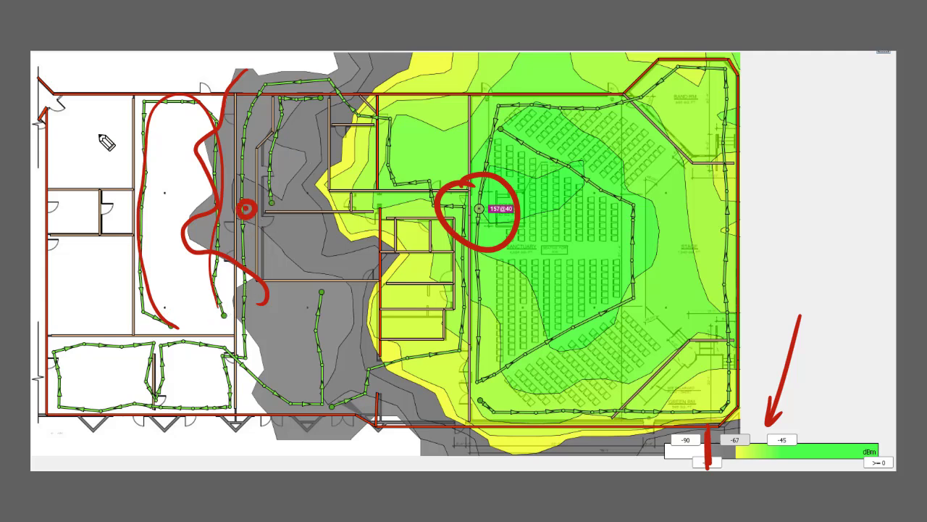
mouse_move(121, 100)
mouse_down()
mouse_move(602, 383)
mouse_move(132, 69)
mouse_up()
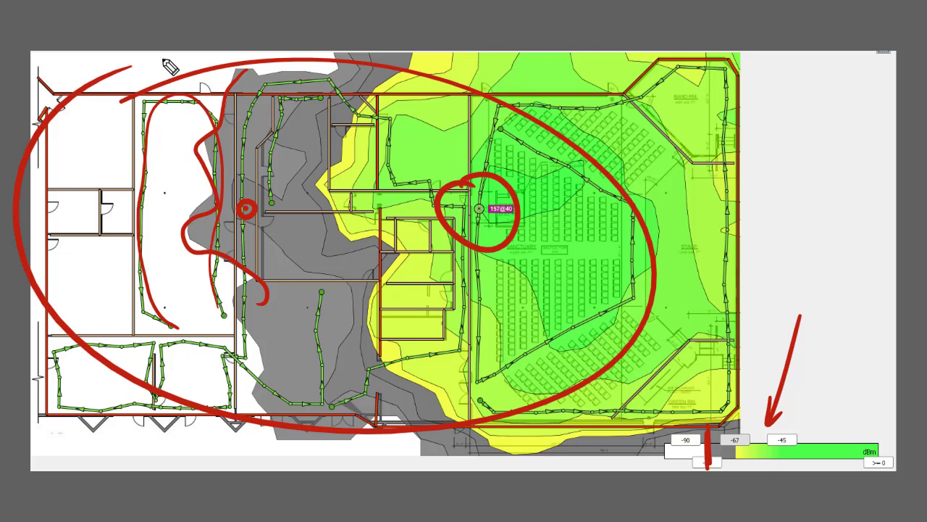
click(717, 404)
drag(717, 404, 665, 353)
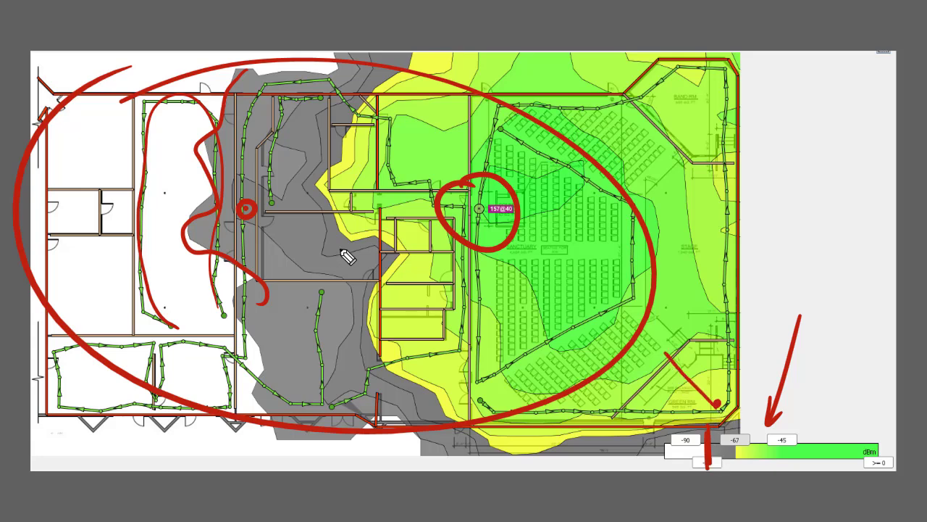
- Handwrite a bracketed '1 mbps' note at the coverage edge with lines and arrows from the access point
click(373, 355)
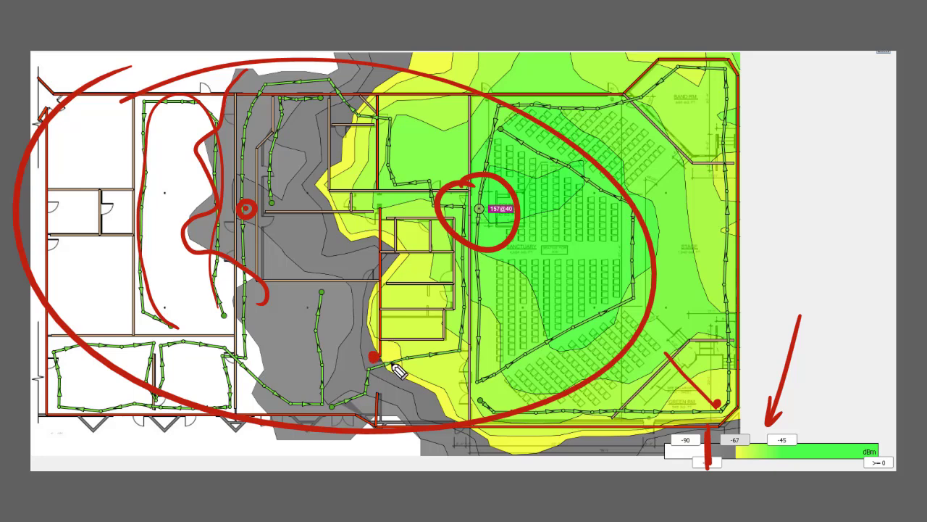
mouse_move(375, 359)
mouse_down()
mouse_move(439, 404)
mouse_move(469, 381)
mouse_move(468, 370)
mouse_move(478, 386)
mouse_move(506, 388)
mouse_up()
click(415, 391)
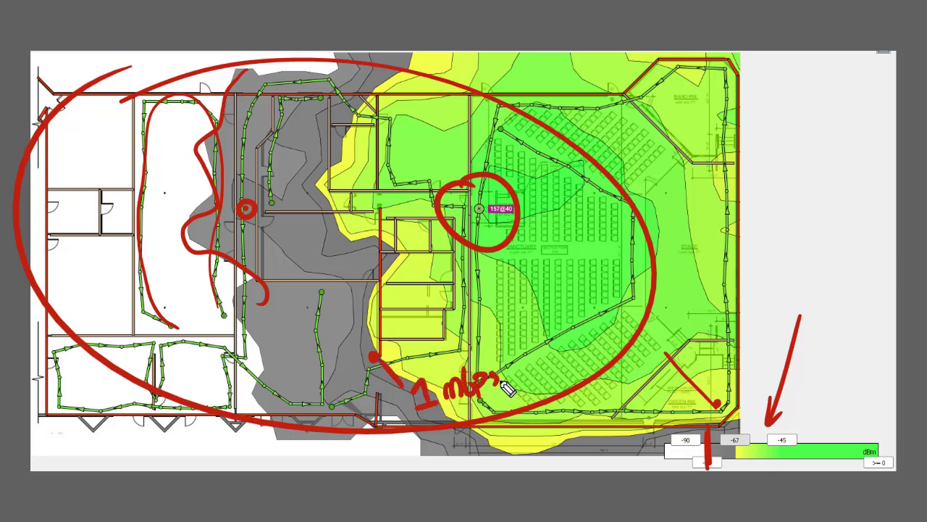
mouse_move(473, 218)
mouse_down()
mouse_move(392, 334)
mouse_move(418, 342)
mouse_up()
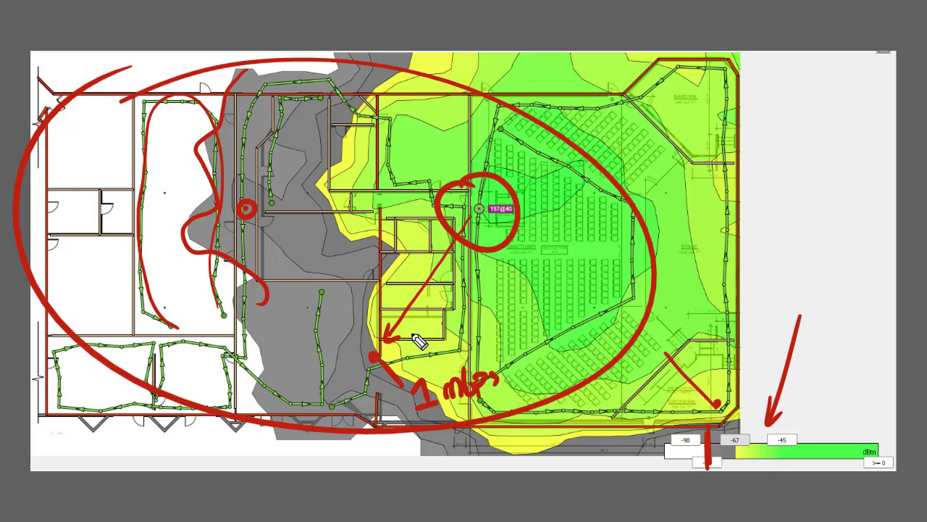
drag(409, 353, 399, 424)
drag(490, 330, 512, 422)
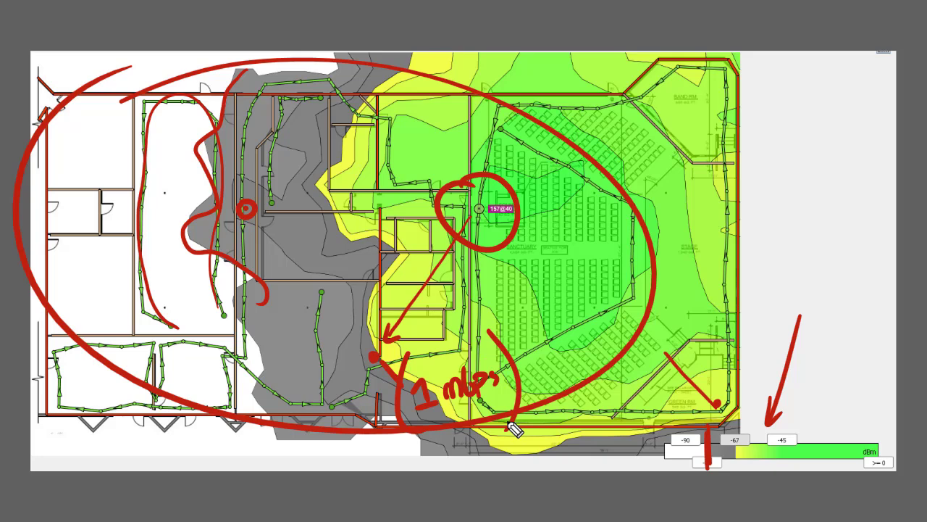
drag(503, 279, 472, 342)
drag(493, 332, 462, 331)
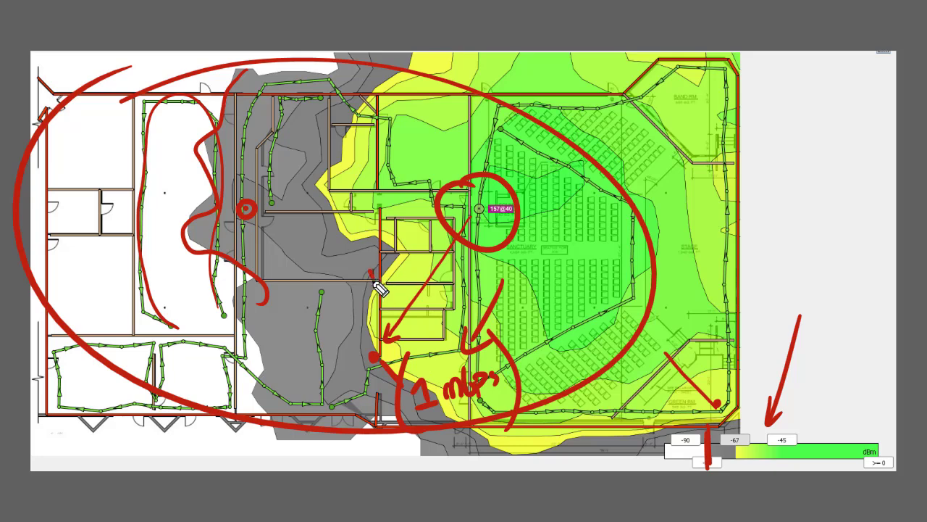
drag(387, 275, 405, 257)
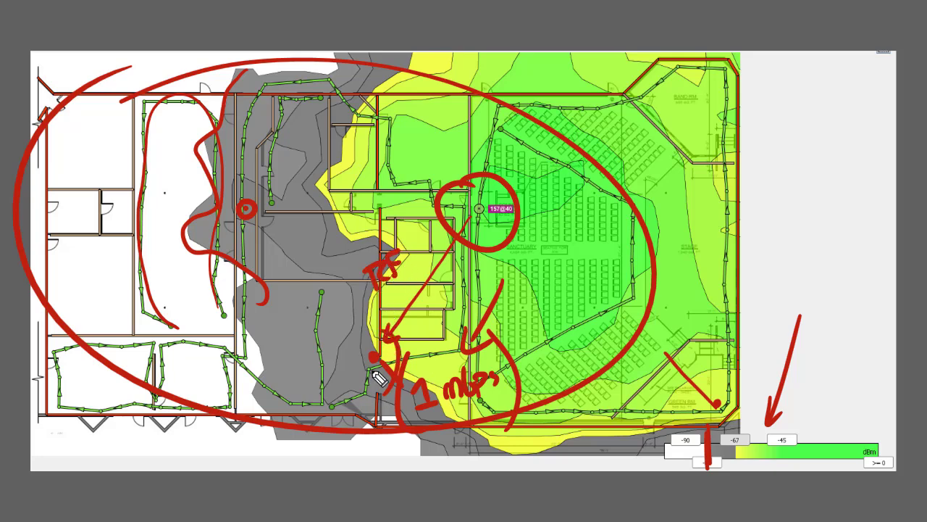
drag(364, 332, 358, 381)
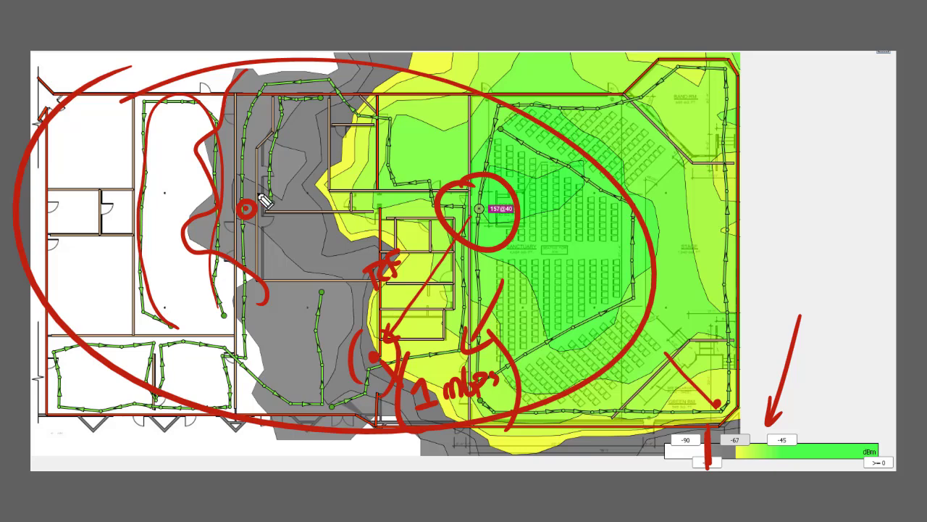
- Sketch red arcs over the left office and grey dead zone, plus an arrow into the sanctuary seating
drag(169, 128, 165, 239)
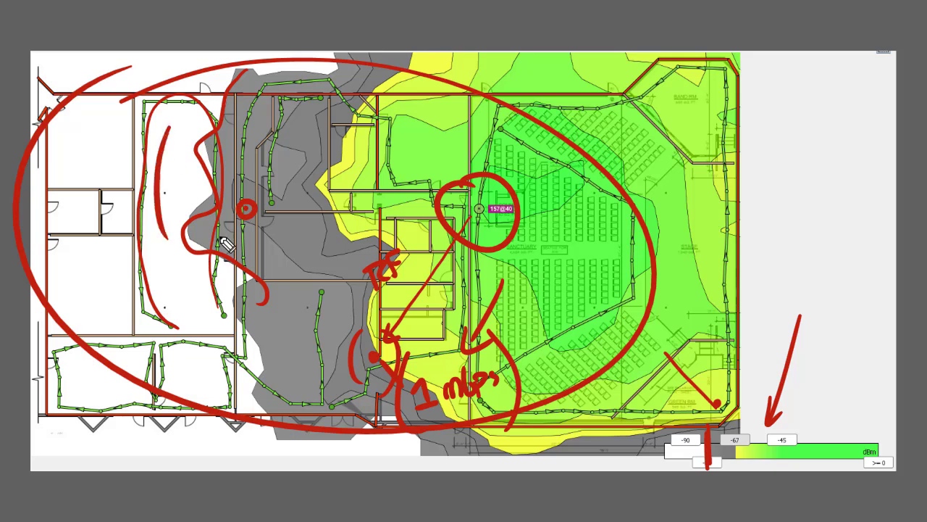
drag(288, 122, 310, 250)
mouse_move(636, 154)
mouse_down()
mouse_move(649, 123)
mouse_move(586, 240)
mouse_up()
drag(589, 221, 614, 235)
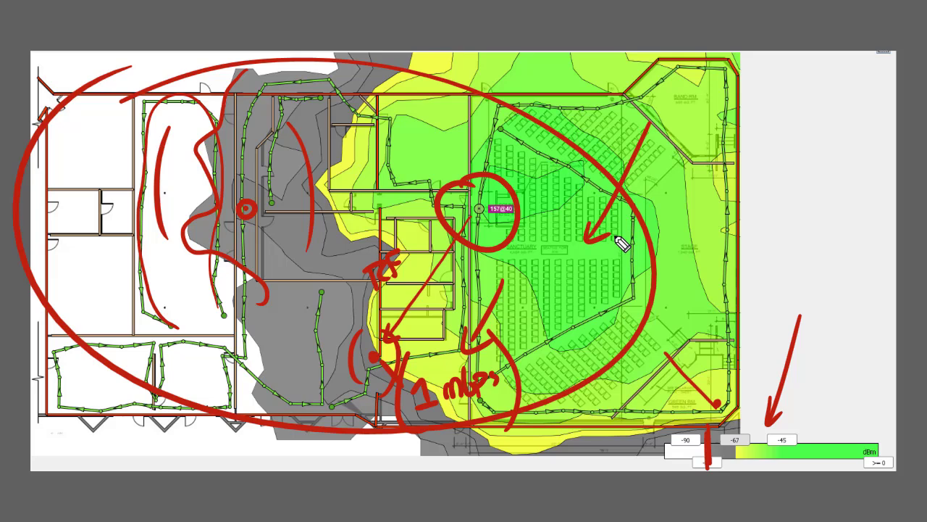
- Erase all red markup, then circle five spots across the sanctuary and western rooms
key(e)
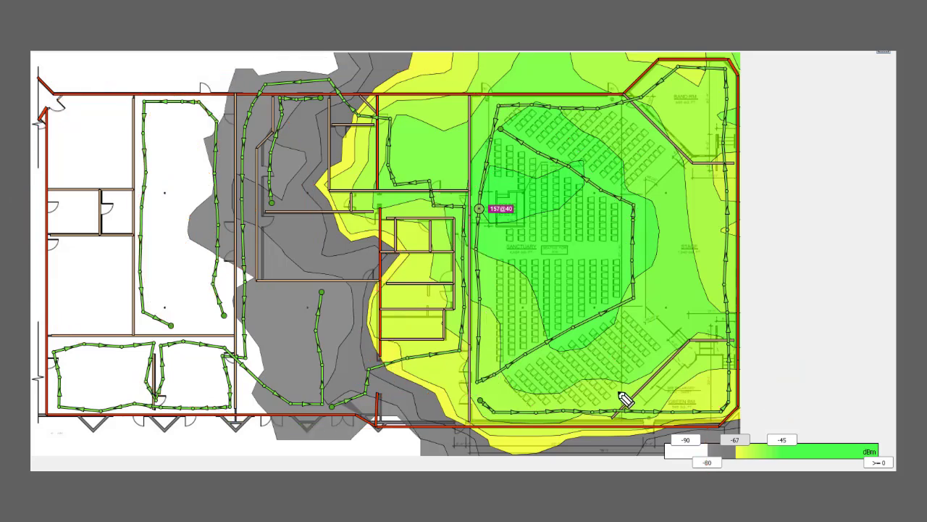
drag(622, 389, 616, 391)
drag(609, 168, 601, 170)
drag(408, 139, 391, 149)
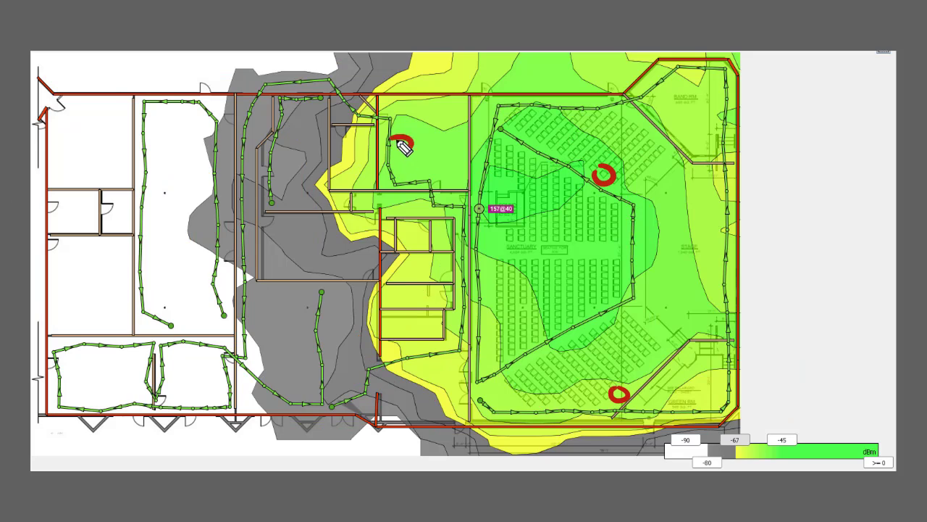
drag(187, 144, 166, 154)
mouse_move(164, 358)
mouse_down()
mouse_move(152, 371)
mouse_move(164, 360)
mouse_up()
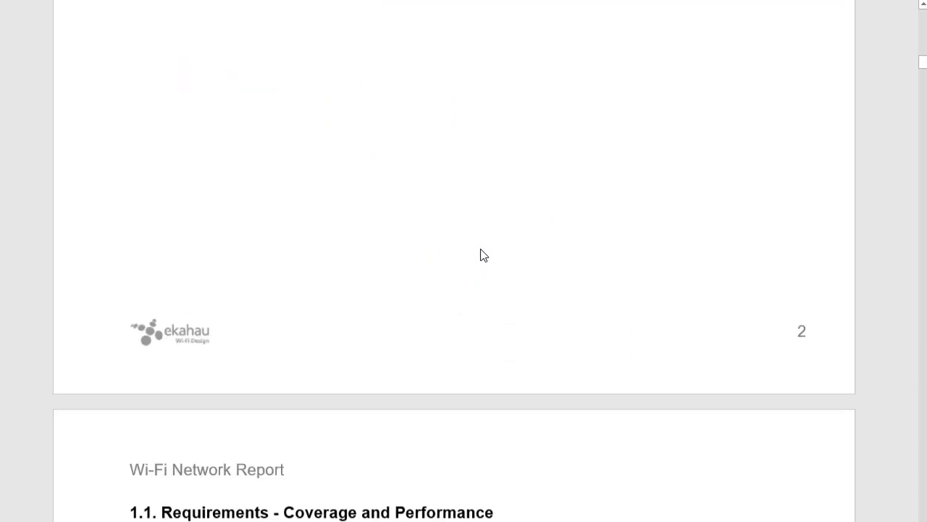
- Scroll the report from the Requirements table past the Network Health maps to the Network Issues map
scroll(481, 249, up, 3)
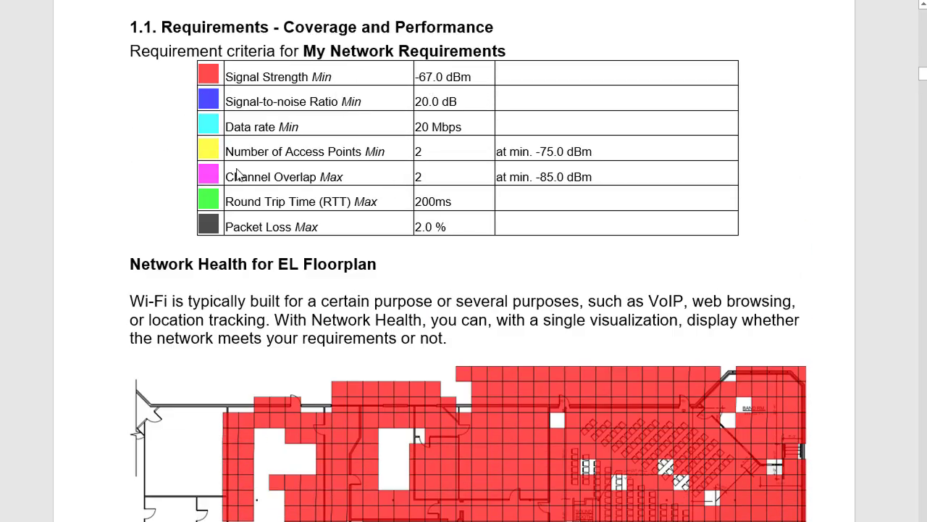
scroll(272, 322, down, 9)
scroll(539, 484, down, 1)
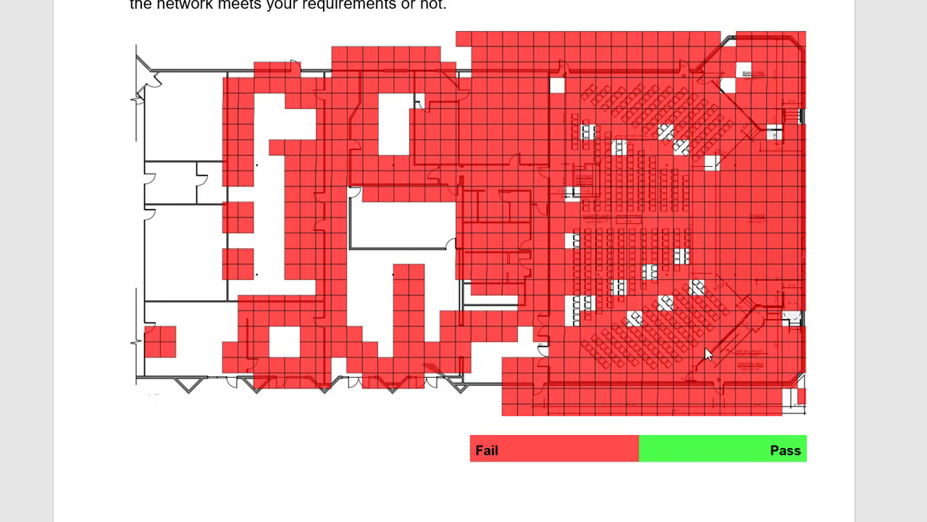
scroll(448, 206, down, 6)
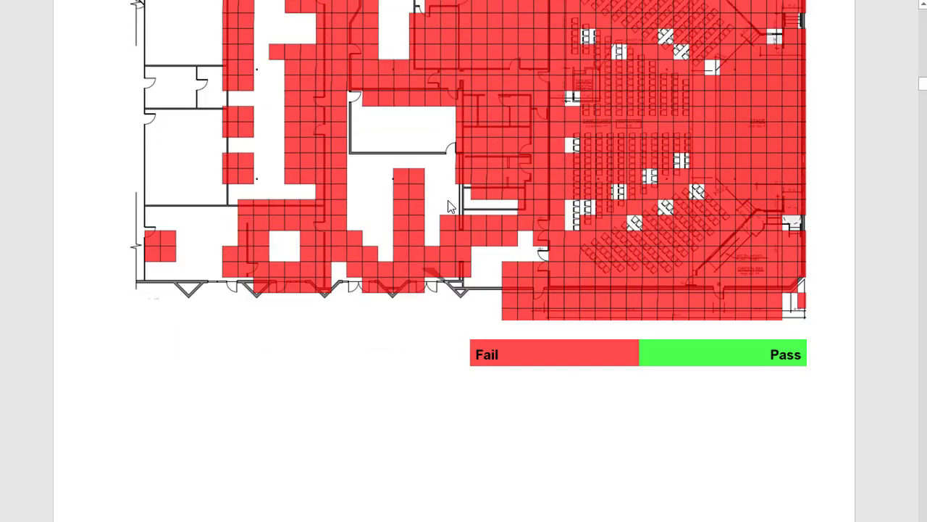
scroll(448, 207, down, 5)
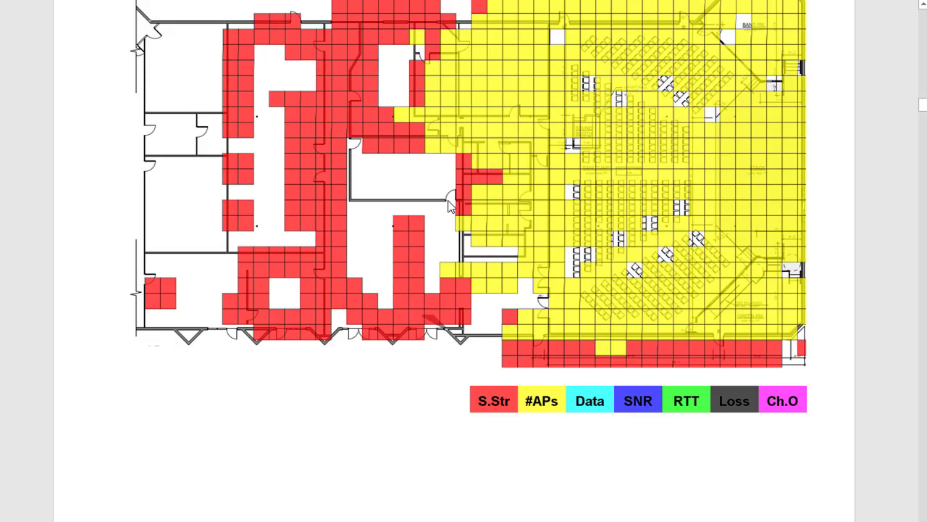
scroll(448, 207, down, 15)
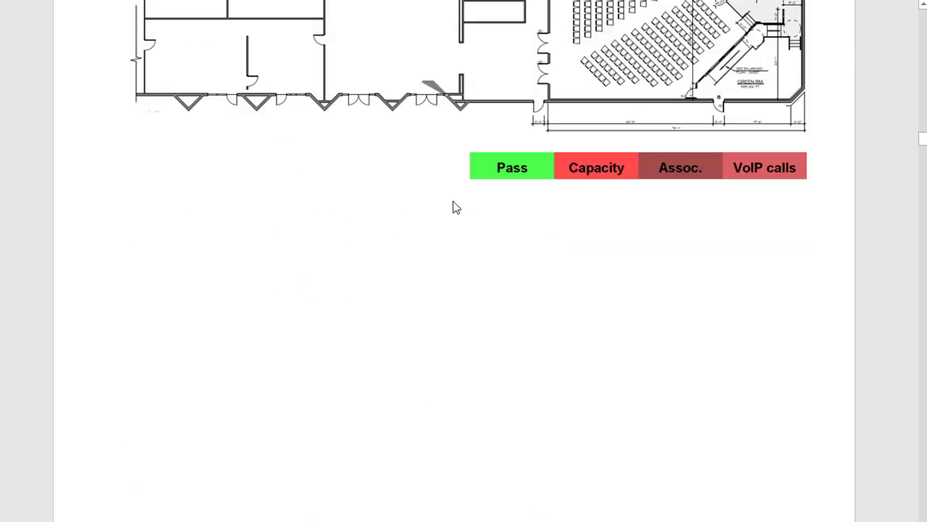